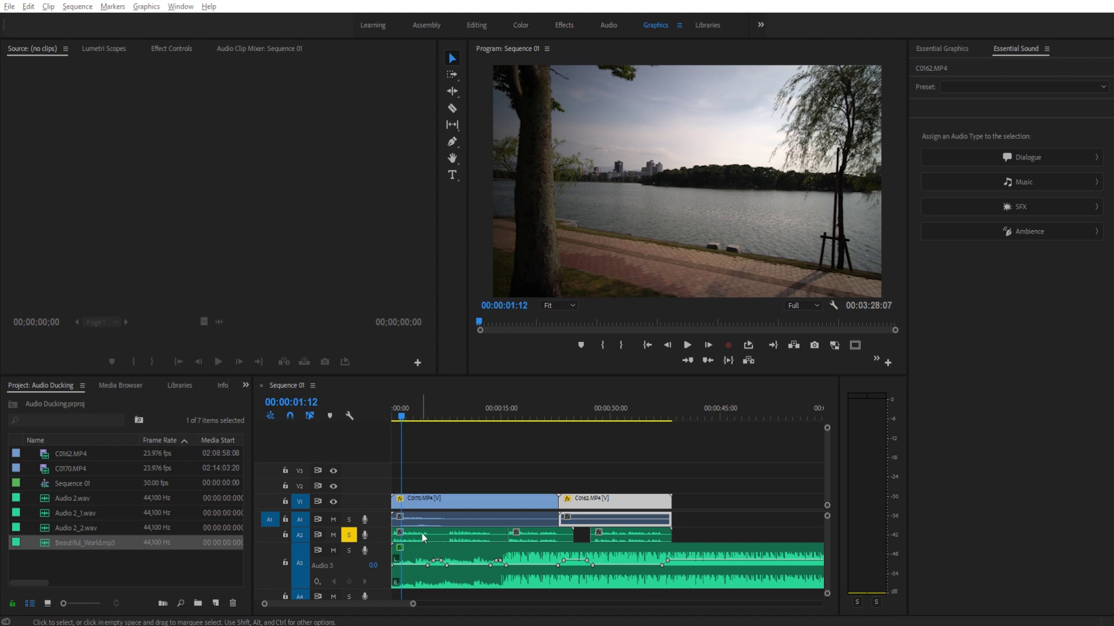
- Turn off Solo on the A2 dialogue track
left_click(348, 535)
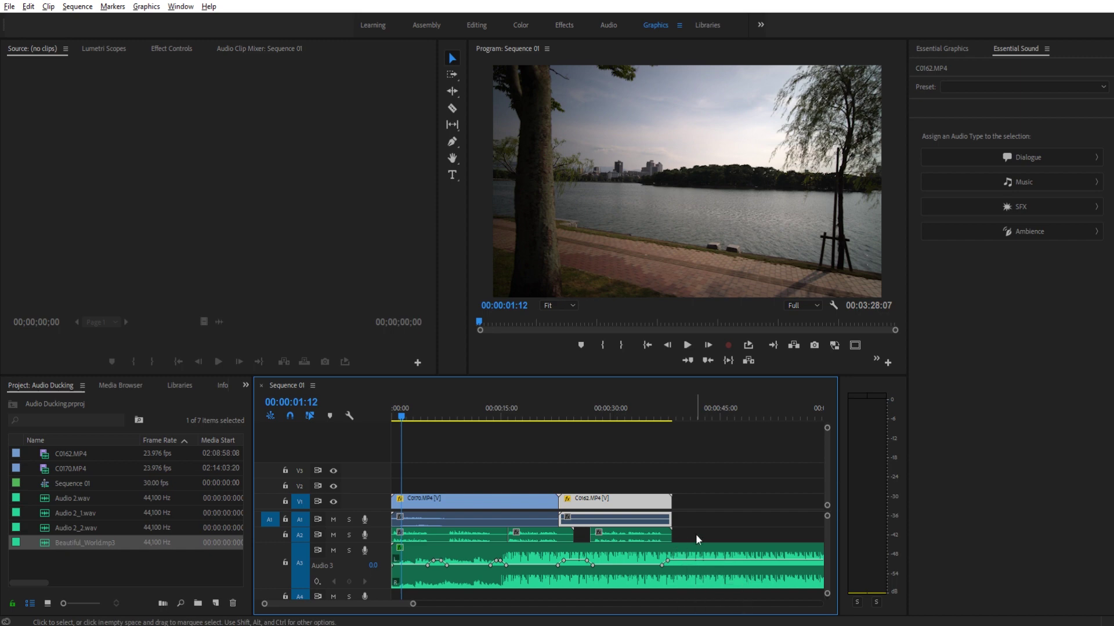
- Delete the old A3 music clip and clear the audio type of the three A2 dialogue clips
left_click(701, 556)
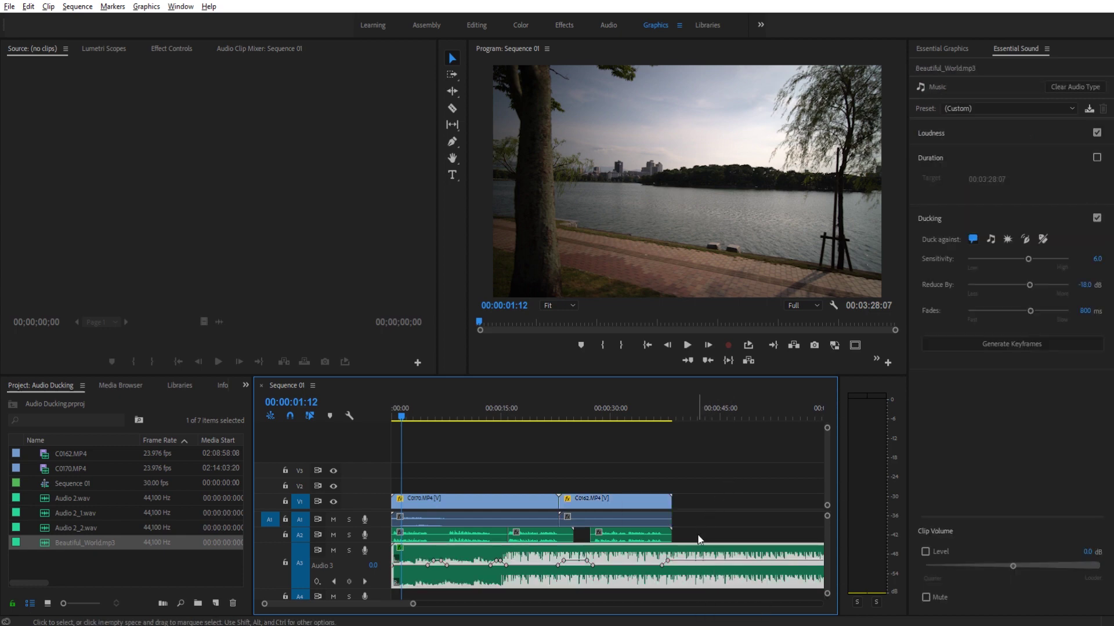
key("Delete")
left_click_drag(691, 542, 471, 546)
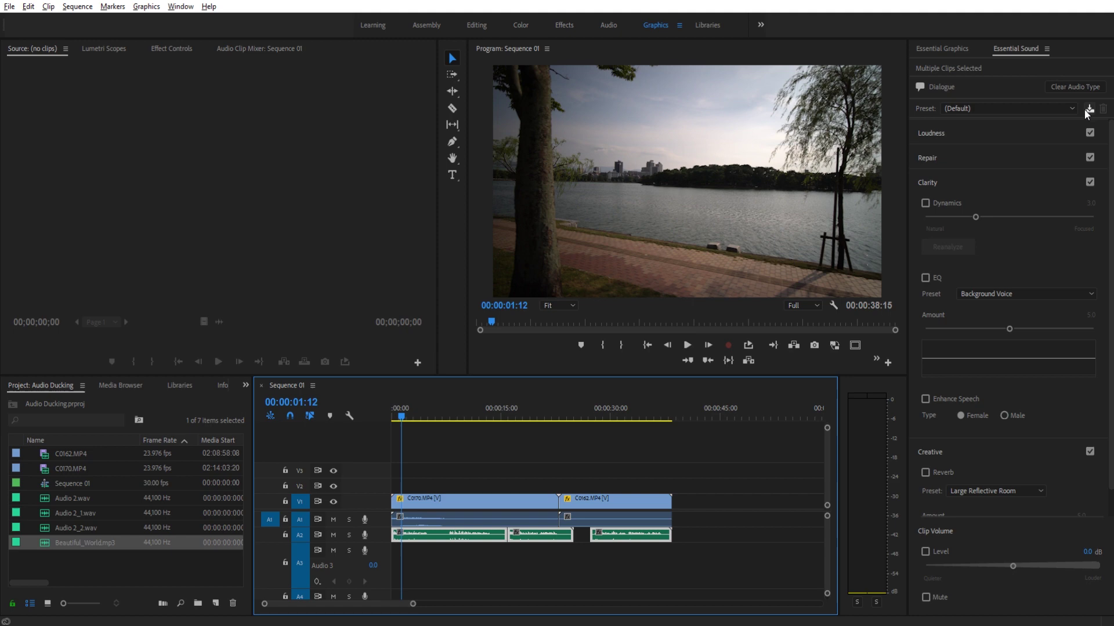
left_click(1076, 87)
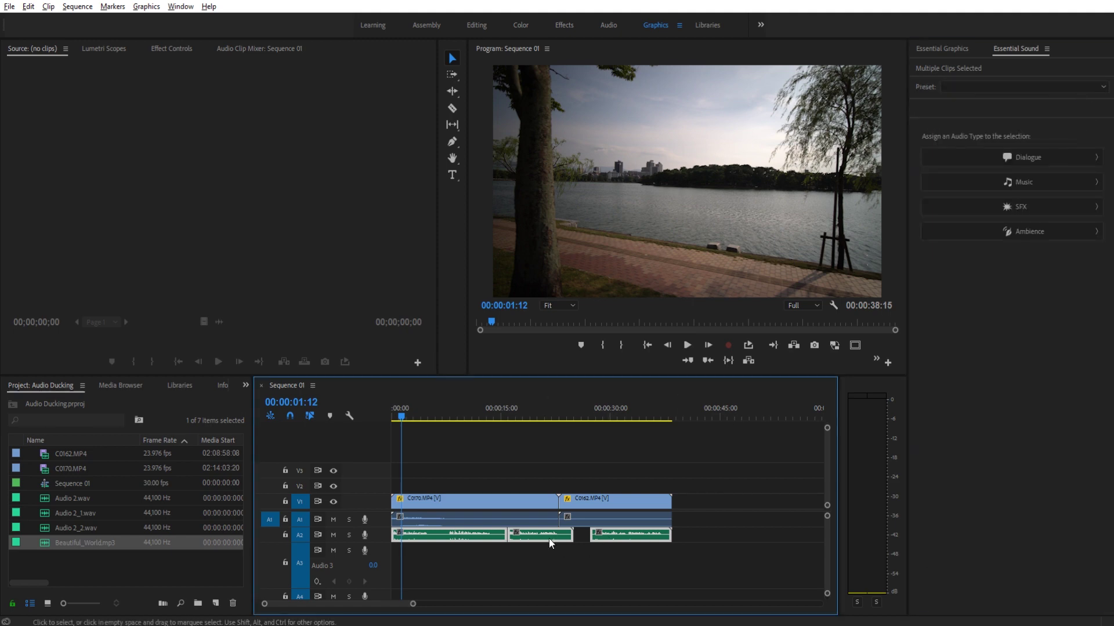
- Place a fresh Beautiful_World.mp3 on Audio 3 and select the three A2 clips
left_click(461, 564)
left_click_drag(86, 539, 401, 558)
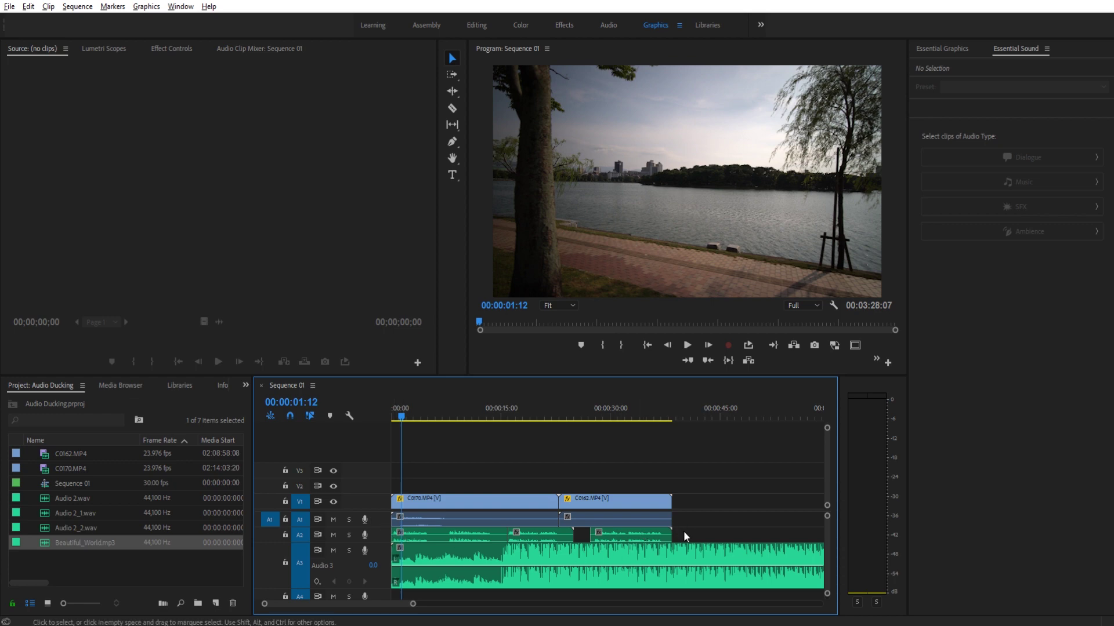
left_click_drag(688, 529, 455, 542)
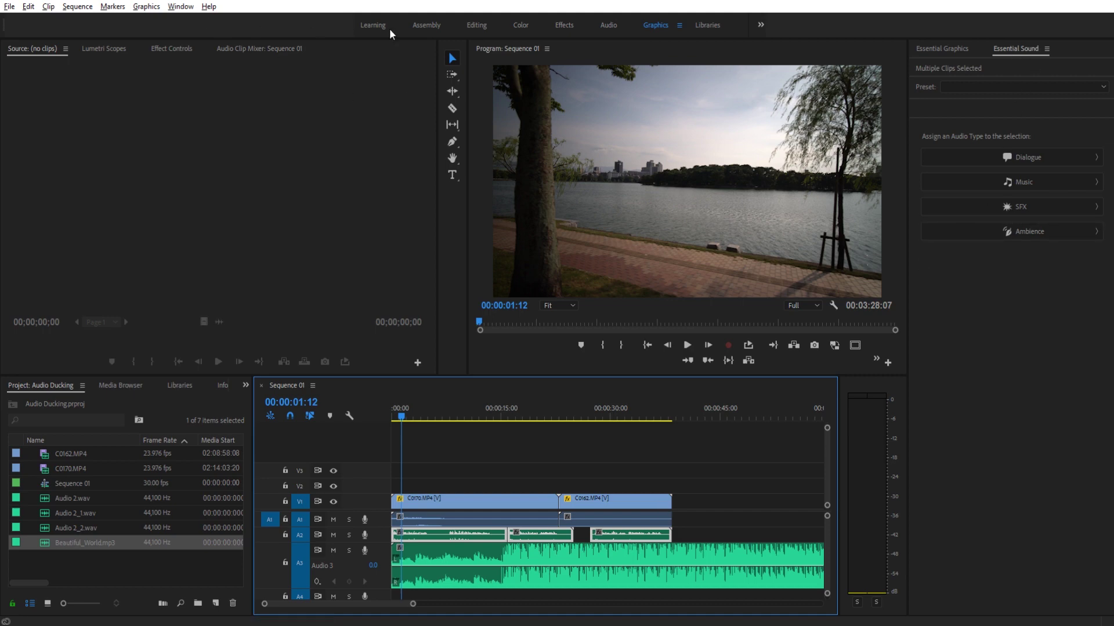
left_click(188, 10)
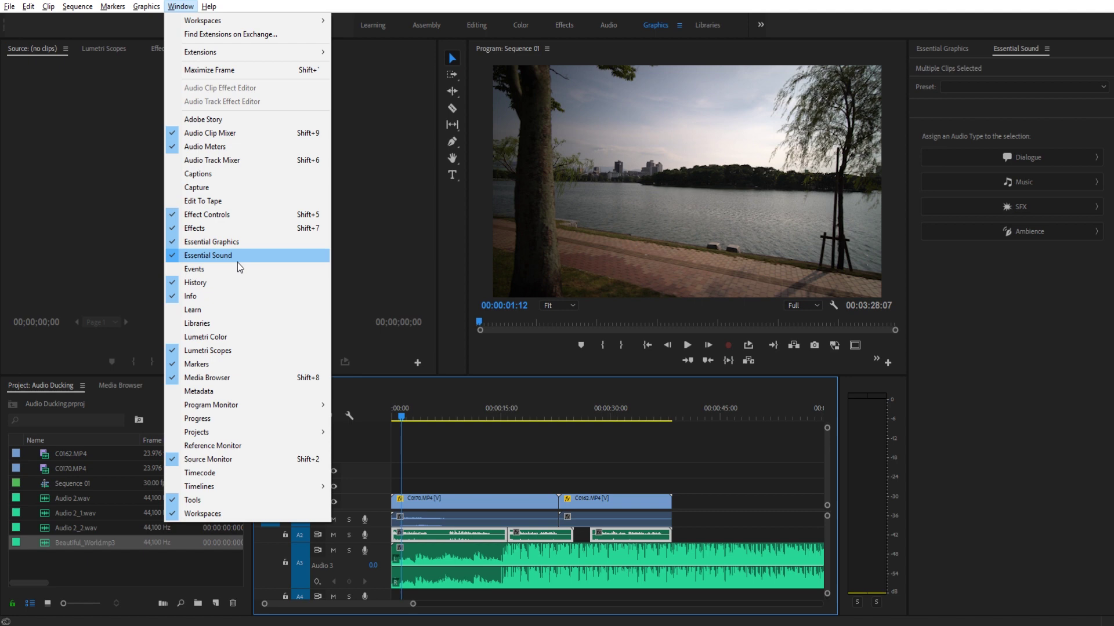
- Assign the Dialogue audio type to all three A2 clips in Essential Sound
left_click(723, 530)
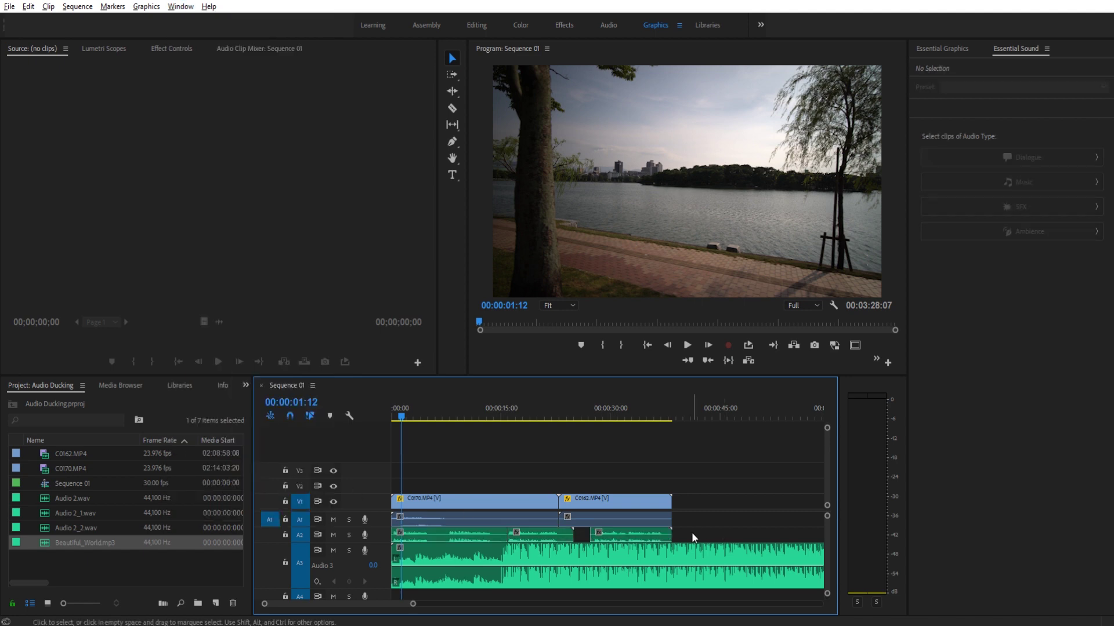
left_click_drag(691, 531, 409, 541)
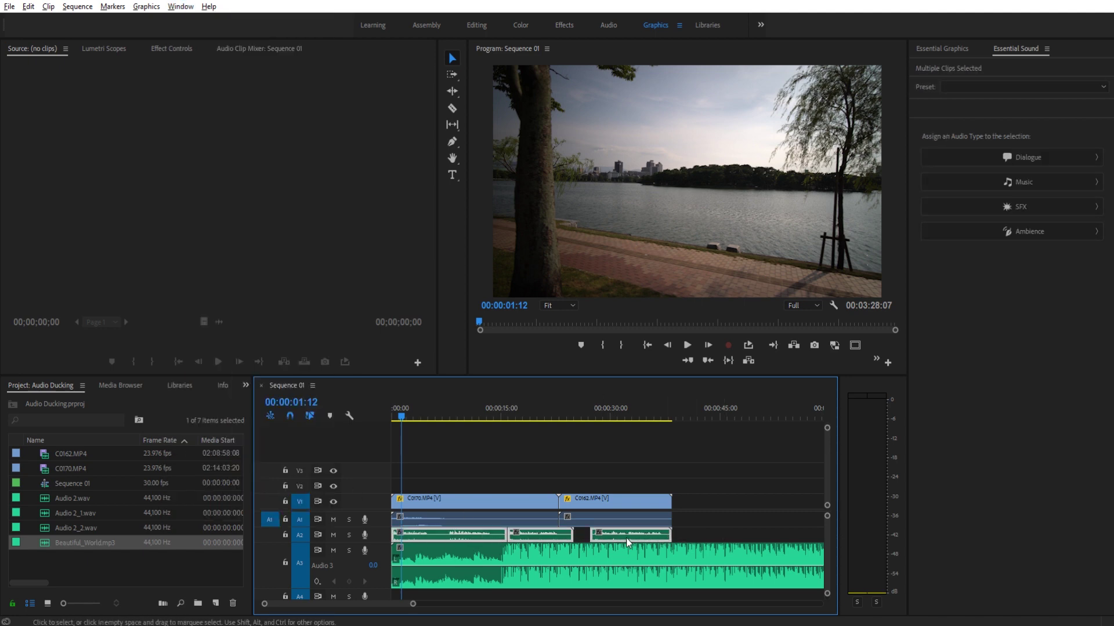
left_click(1042, 156)
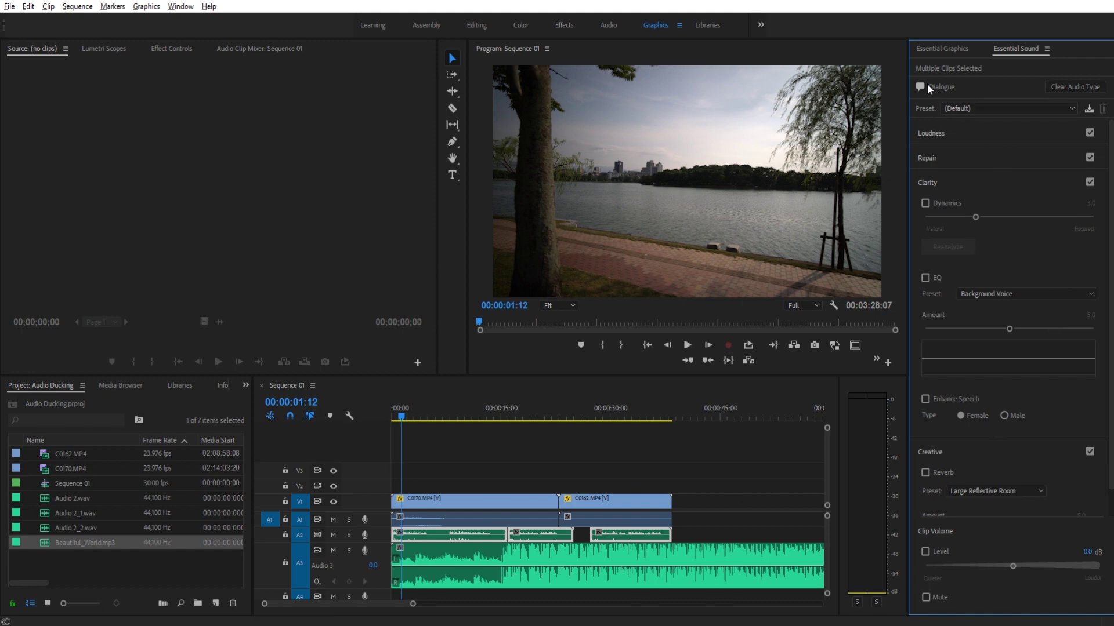
left_click(770, 451)
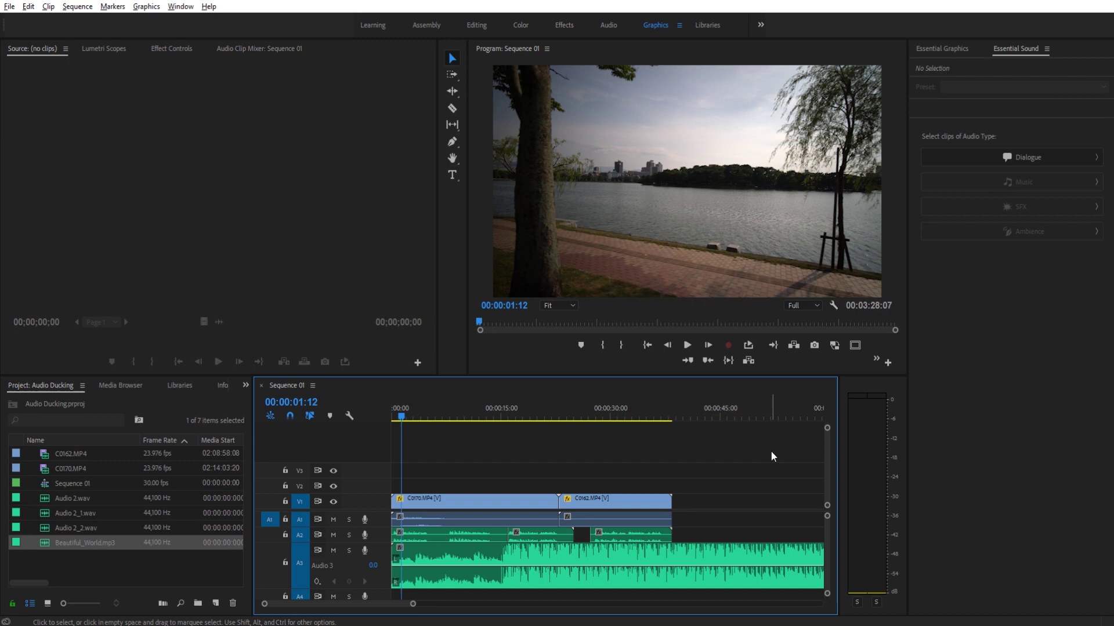
- Reduce Beautiful_World.mp3's audio gain by 6.5 dB through the Audio Gain dialog (G)
left_click(690, 549)
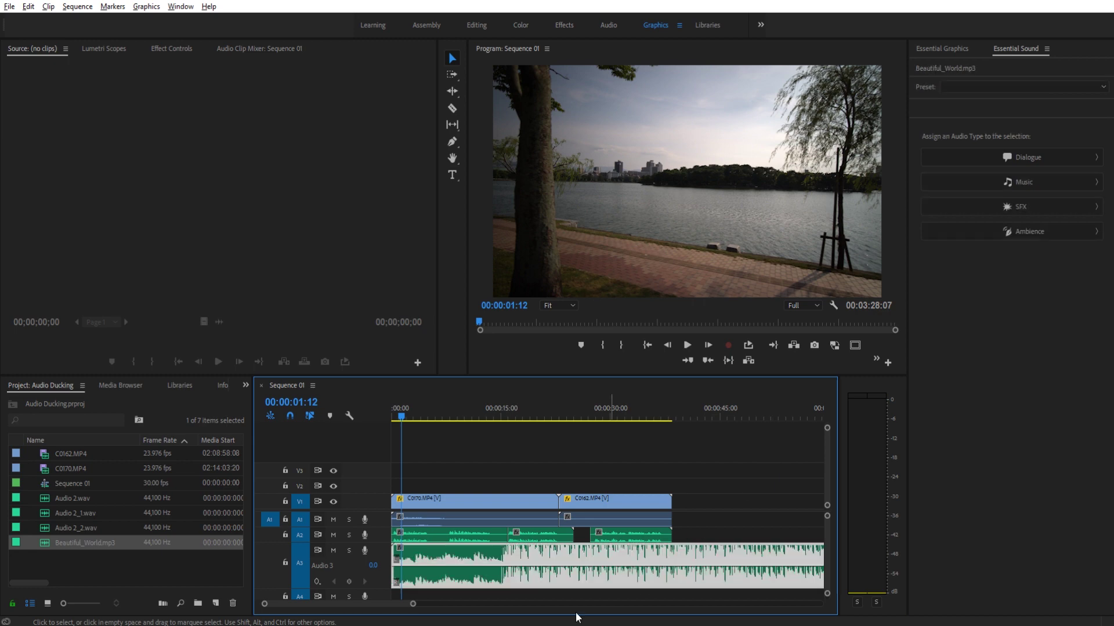
key("g")
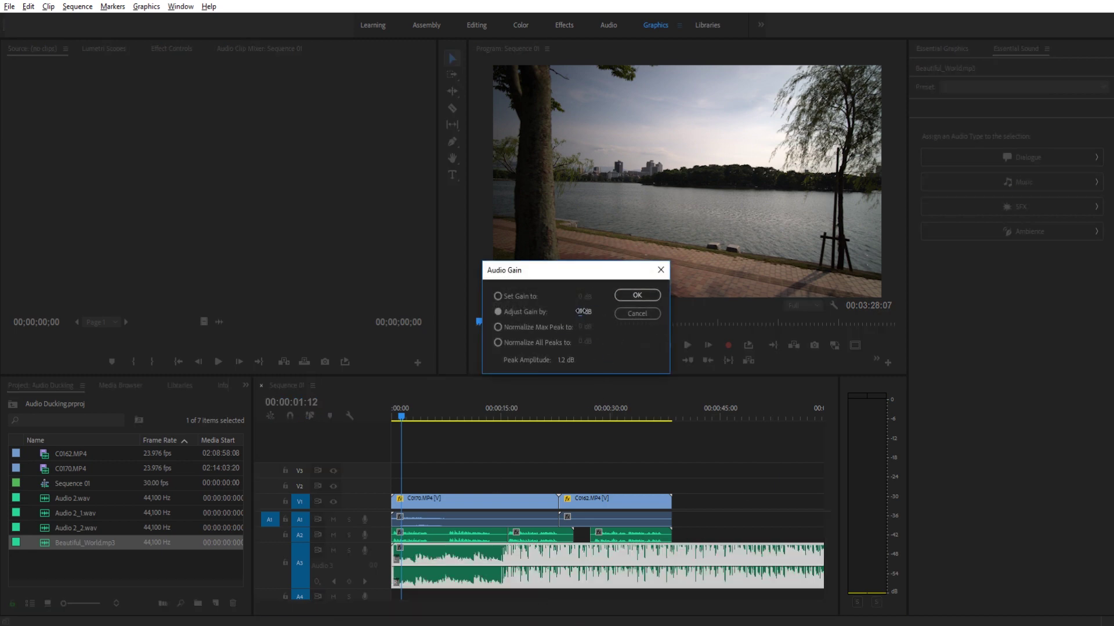
left_click_drag(586, 311, 536, 311)
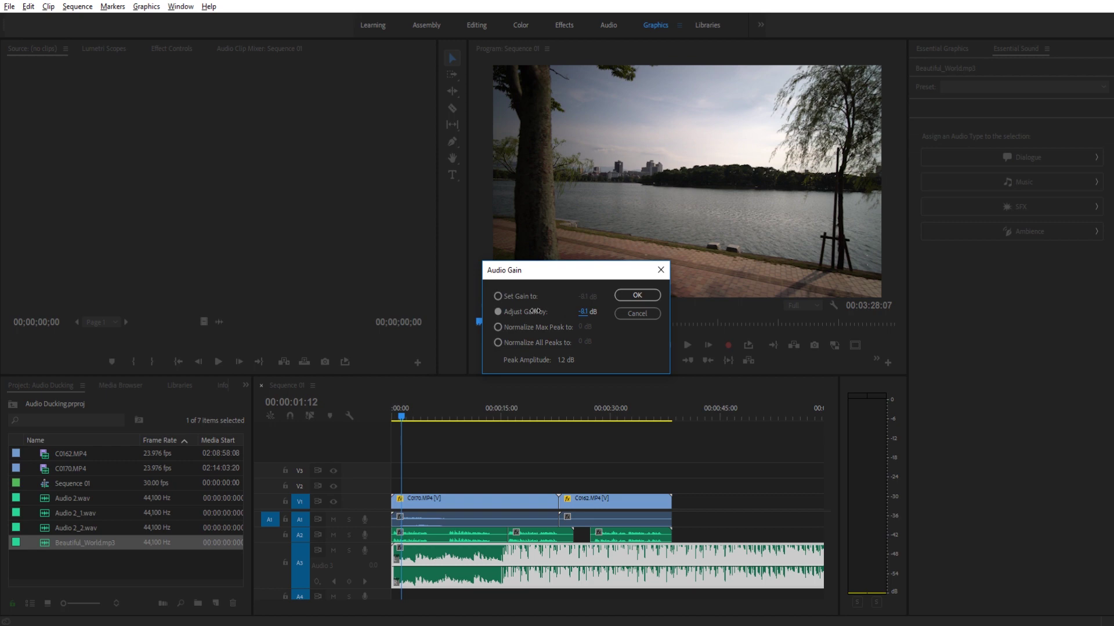
left_click(637, 295)
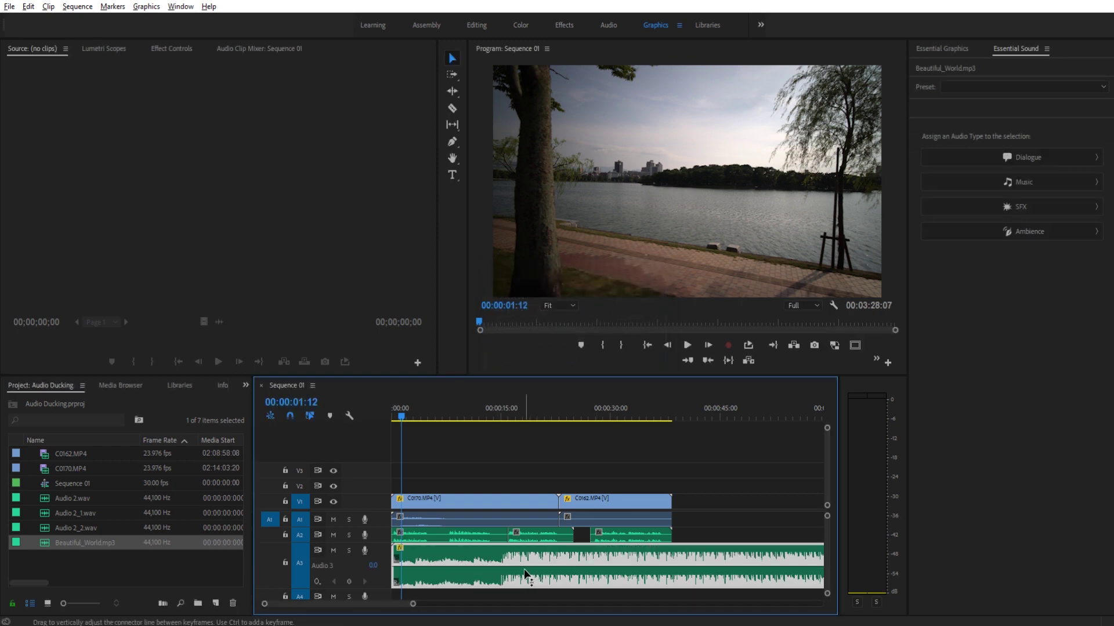
left_click(717, 495)
left_click(636, 555)
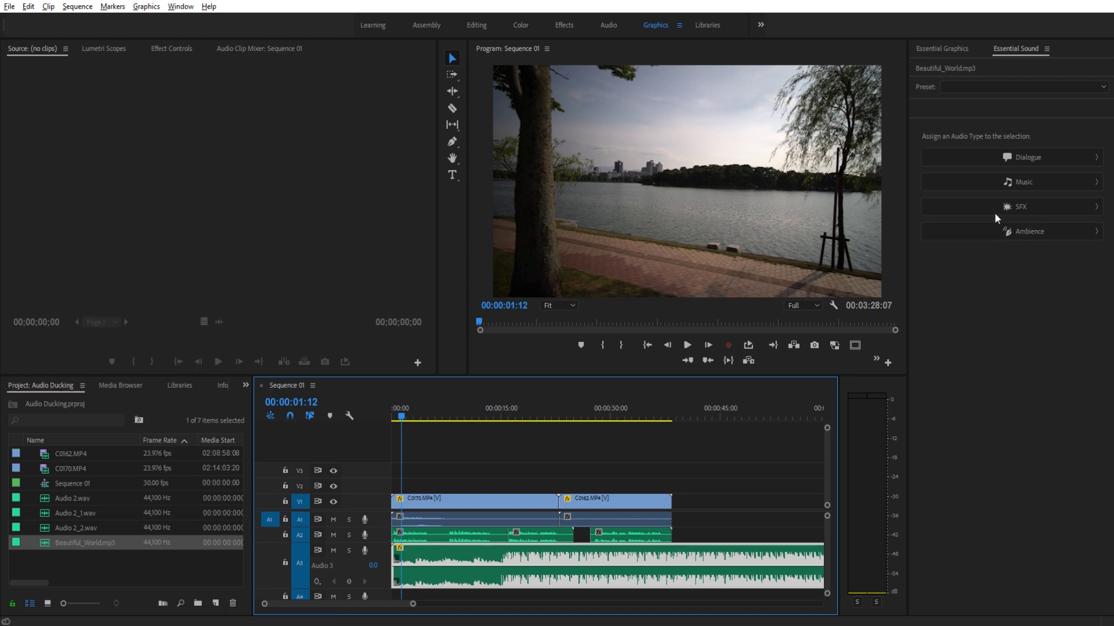
- Mark Beautiful_World.mp3 as Music, enable Ducking against dialogue, and attempt Generate Keyframes
left_click(1017, 176)
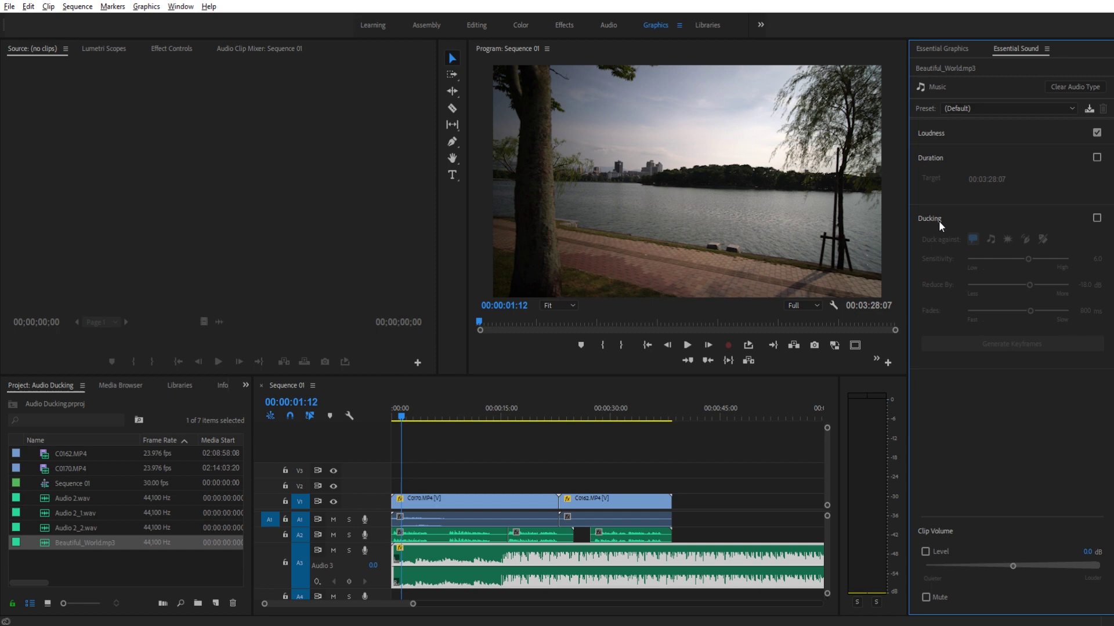
left_click(1096, 218)
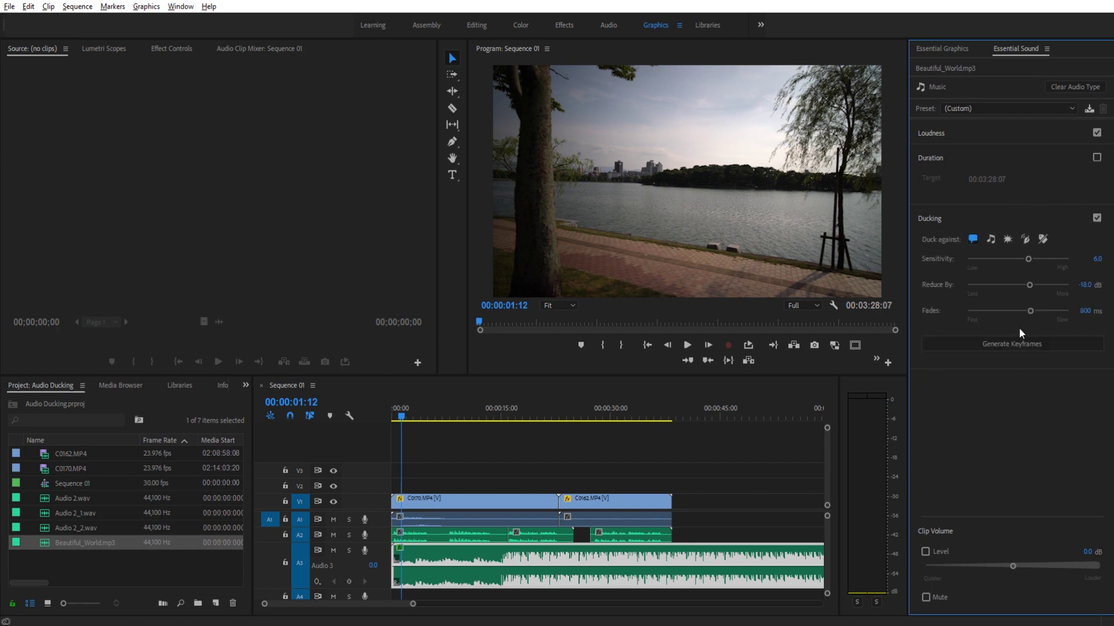
left_click(1002, 350)
- Mark Audio 2_2.wav on A2 as Dialogue, then reselect the Audio 3 music clip
left_click(623, 535)
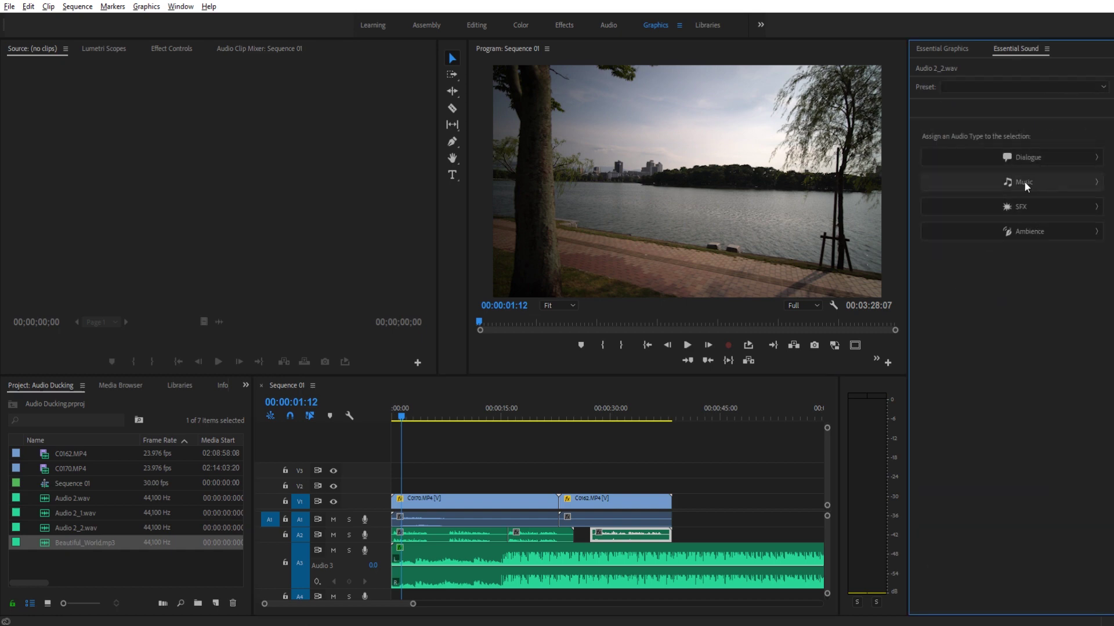
left_click(1025, 157)
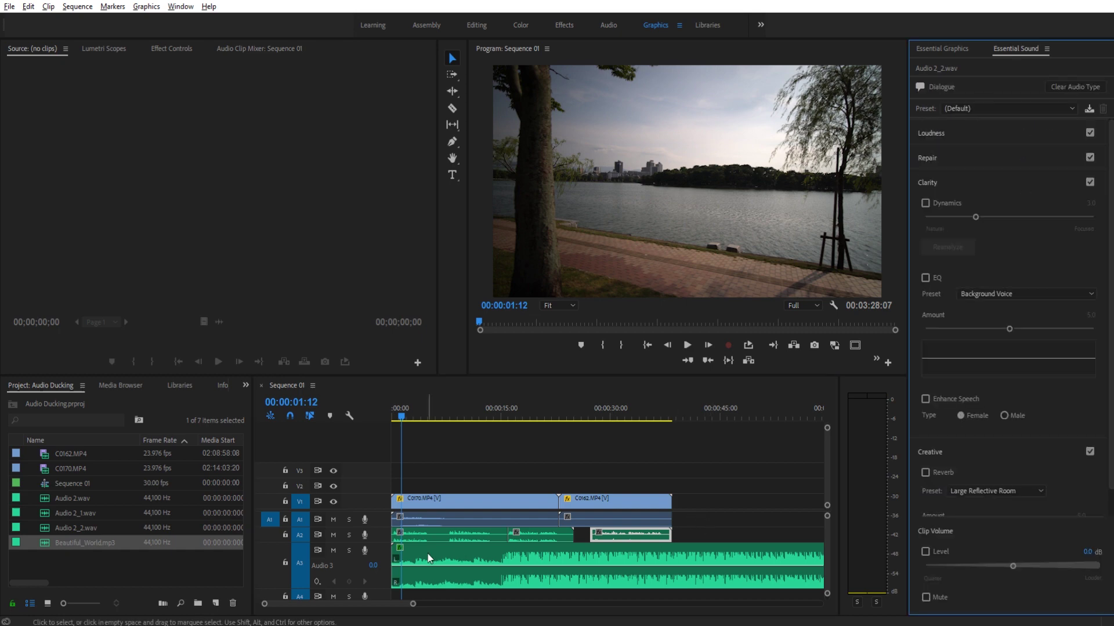
left_click(591, 555)
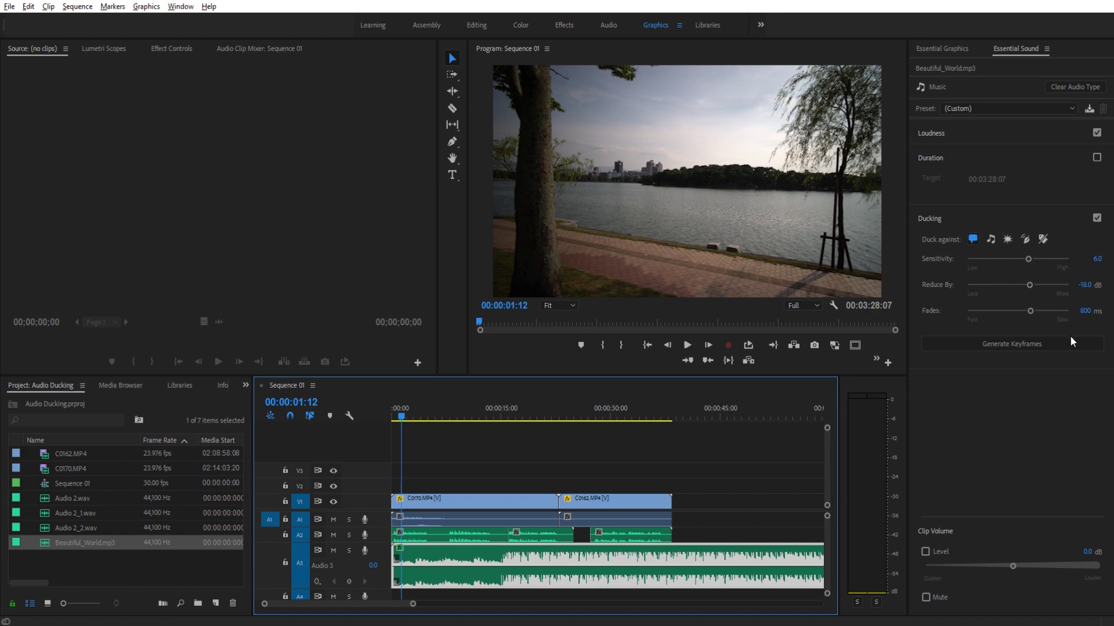
- Generate ducking volume keyframes on Beautiful_World.mp3, inspect one, and regenerate them
left_click(1035, 342)
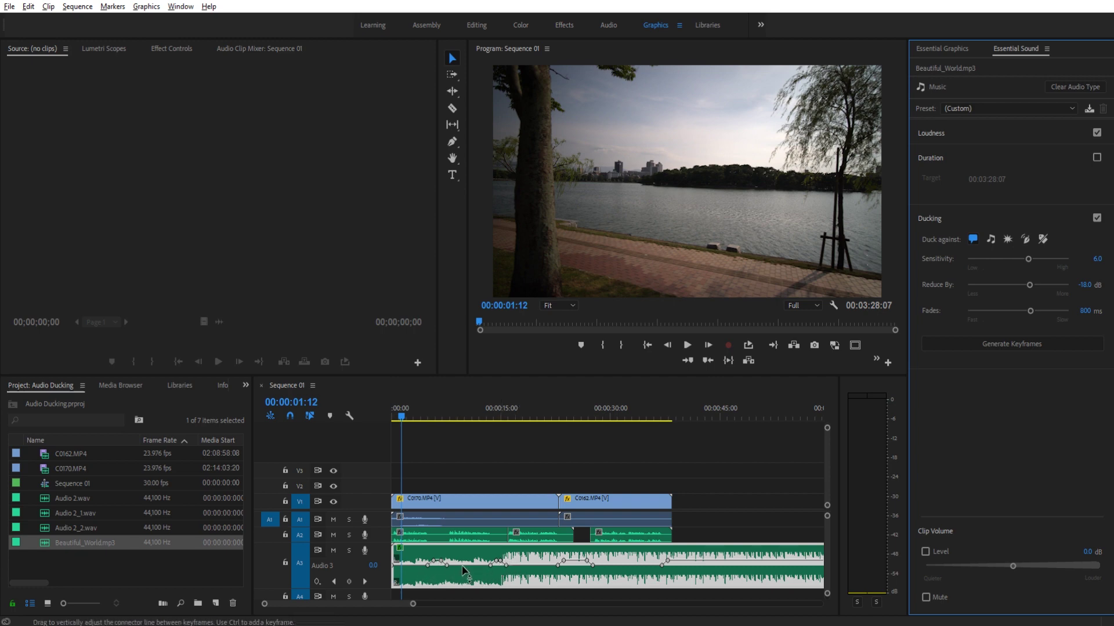
left_click(442, 566)
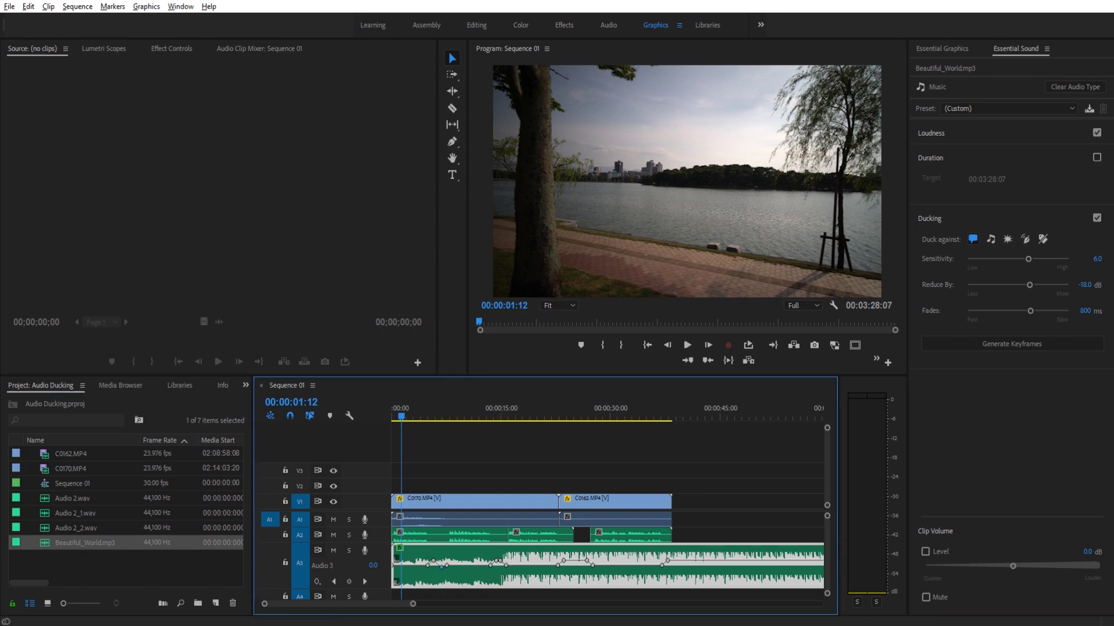
left_click(1000, 342)
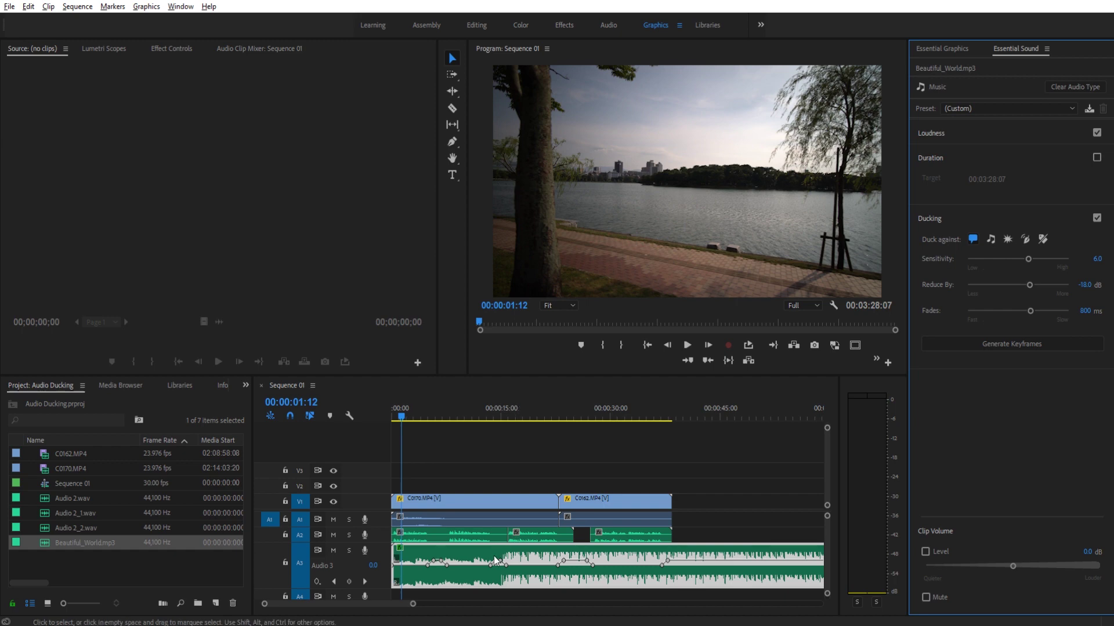
scroll(453, 570, "up", 2)
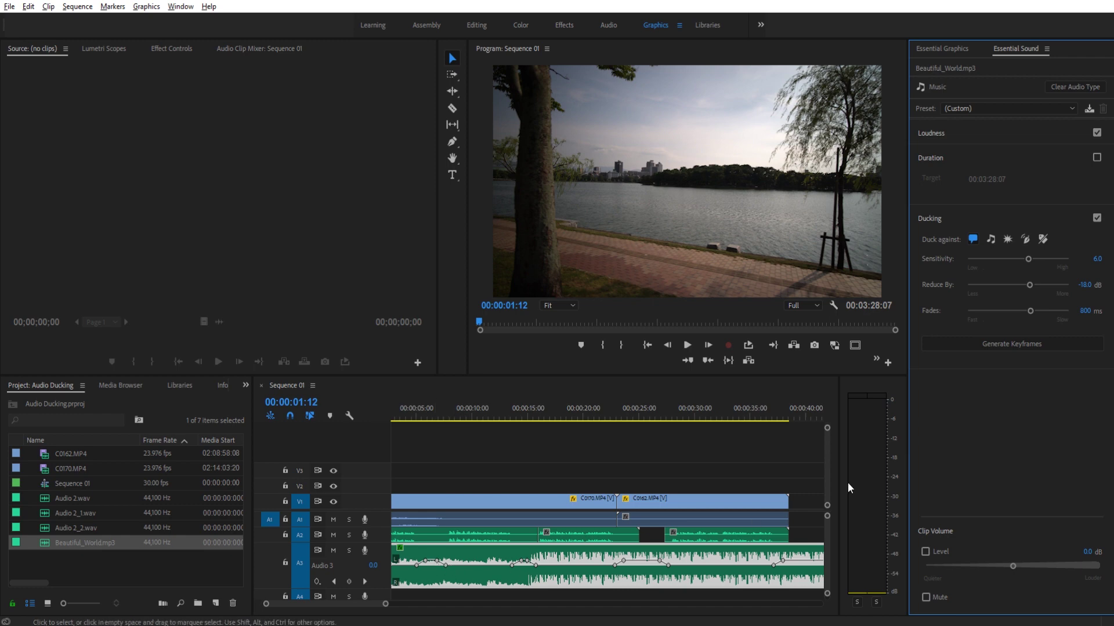
- Set the ducking fade to 500 ms, regenerate the keyframes, and return the playhead to the start
left_click(1084, 310)
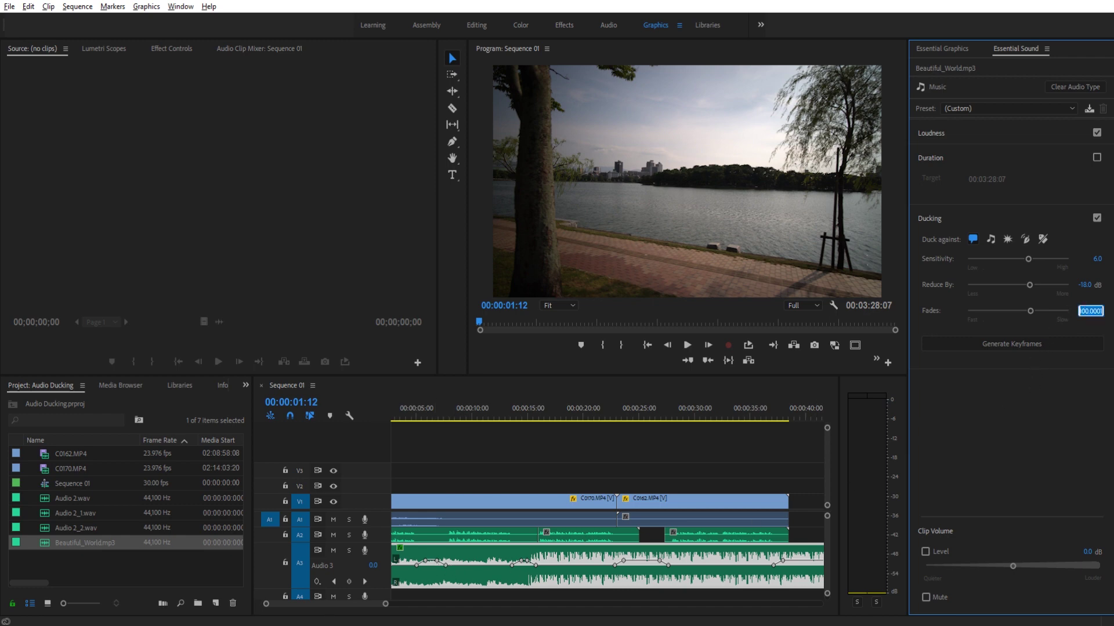
type("050")
key("Return")
left_click(995, 343)
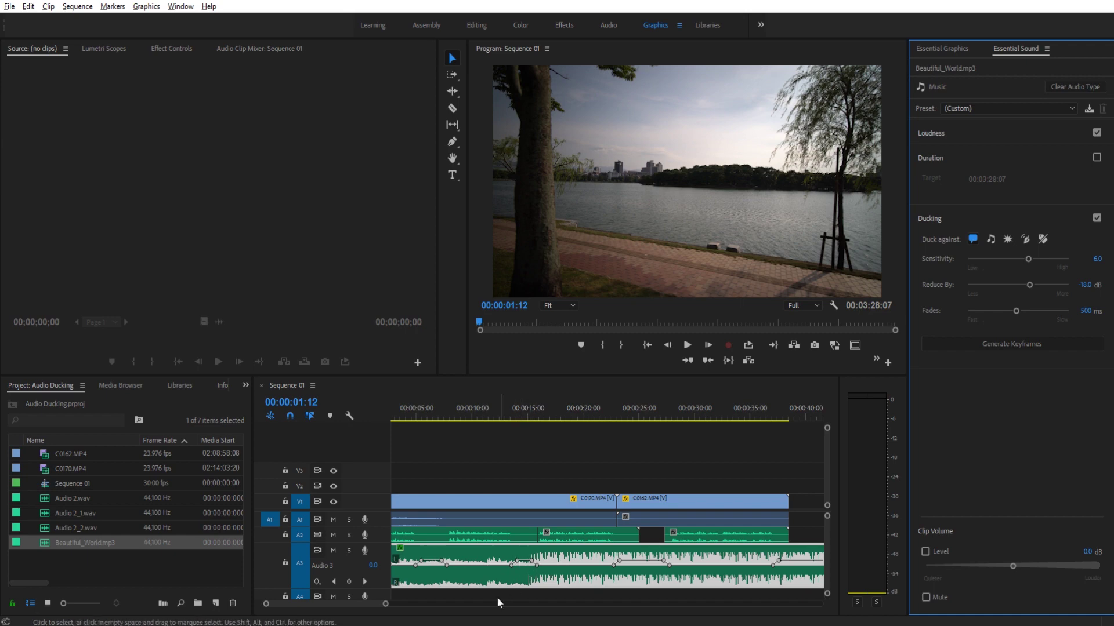
left_click(360, 601)
key("Home")
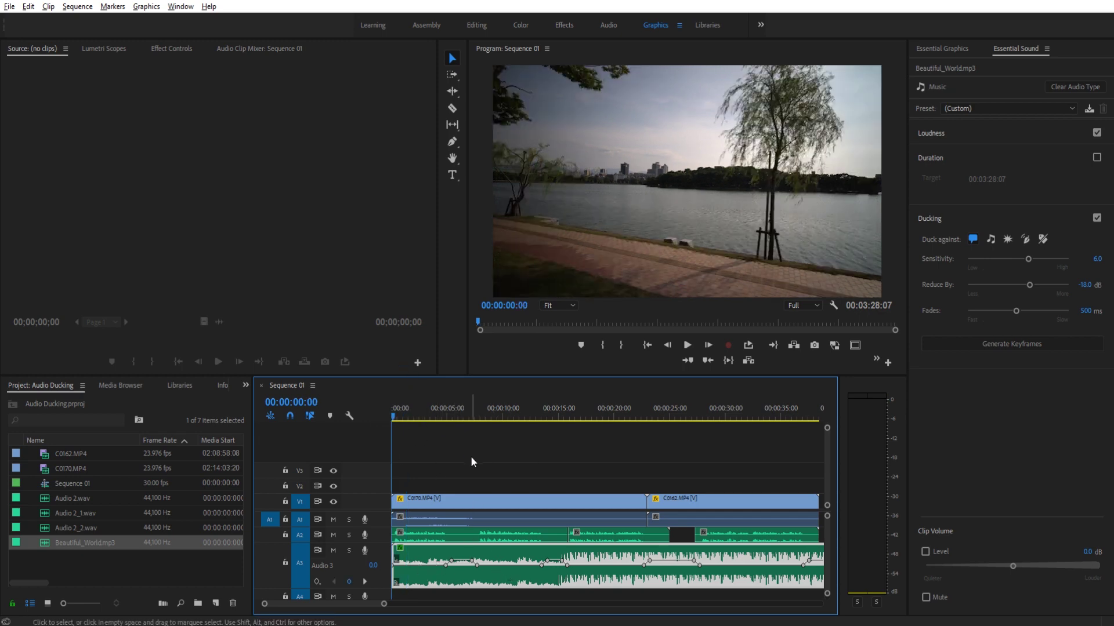
- Play back from about 00:00:12:22 to hear the ducking, then save the project
left_click(534, 416)
key("space")
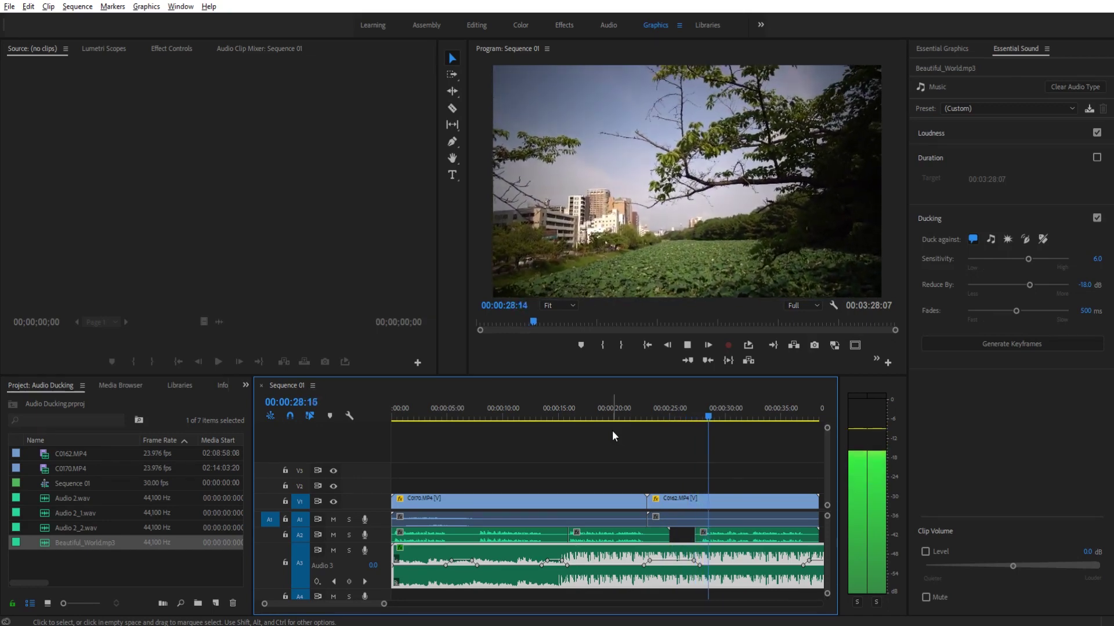
key("space")
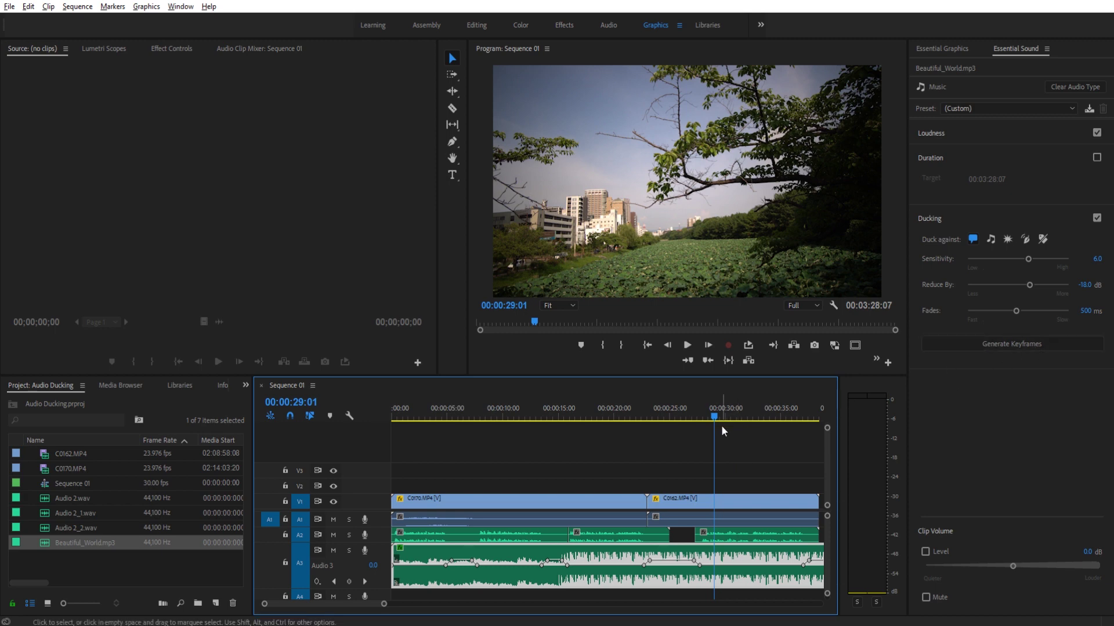
key("ctrl+s")
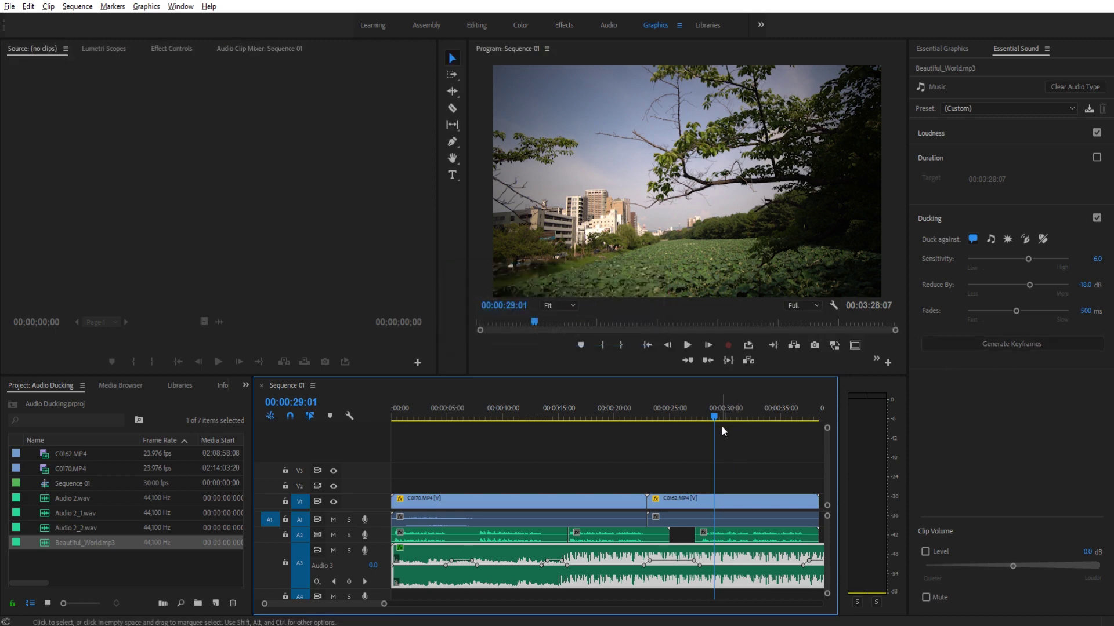